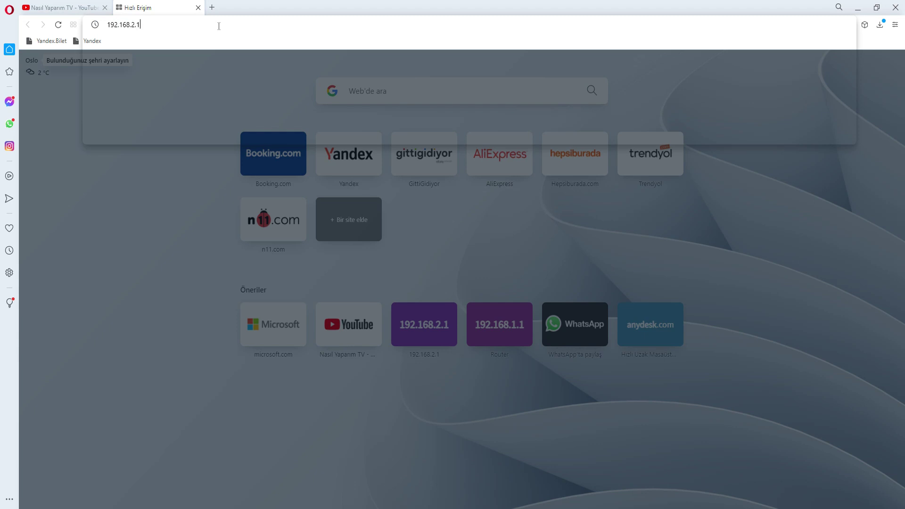
Load the router admin page at 192.168.1.1 in Opera.
{"action": "type", "text": "."}
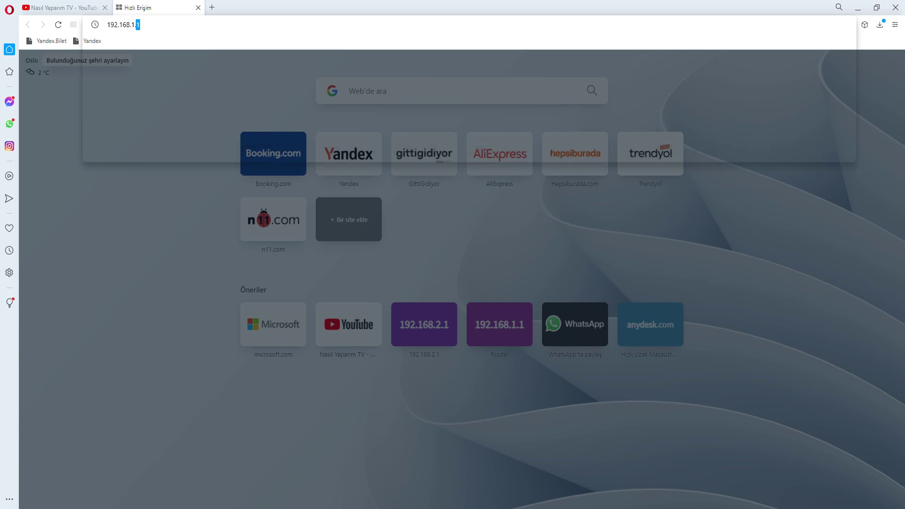
{"action": "type", "text": "1"}
{"action": "key", "text": "Return"}
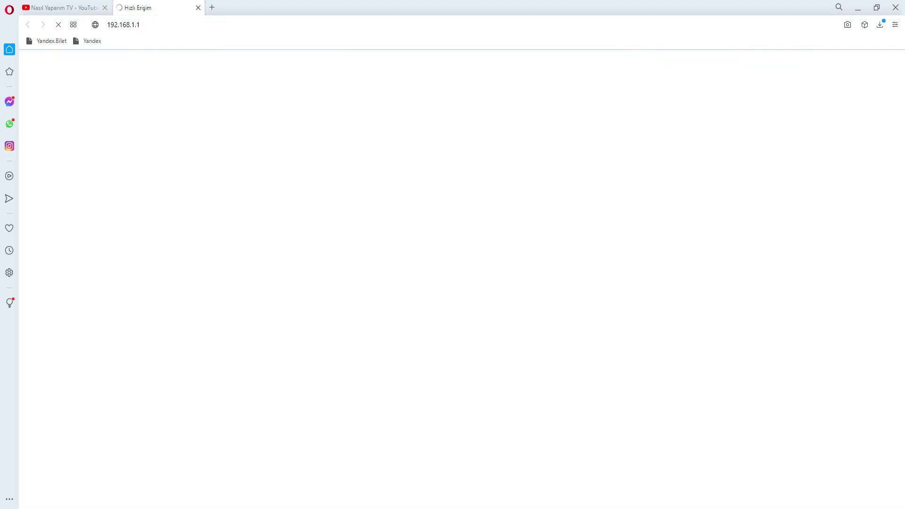
Go full screen and try logging in as admin, then dismiss the wrong-password alert.
{"action": "key", "text": "F11"}
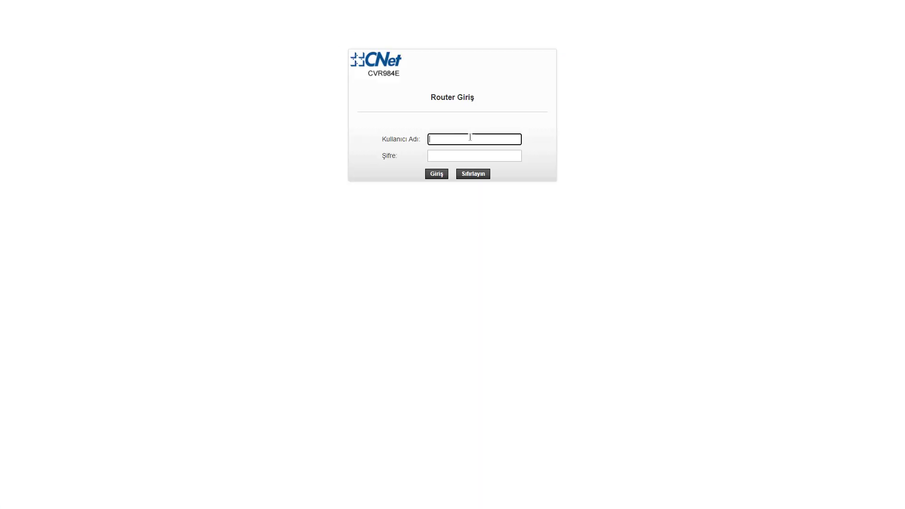
{"action": "type", "text": "admin"}
{"action": "key", "text": "Tab"}
{"action": "type", "text": "admi"}
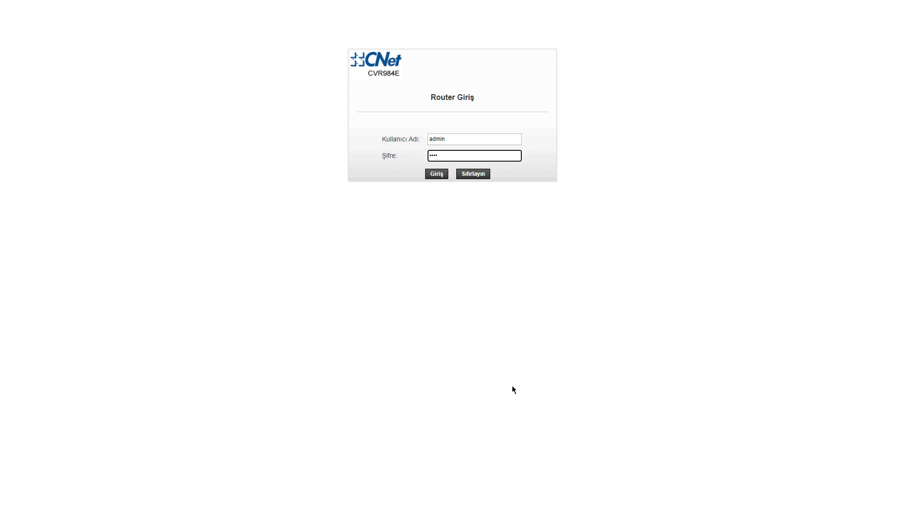
{"action": "left_click", "coordinate": [433, 177]}
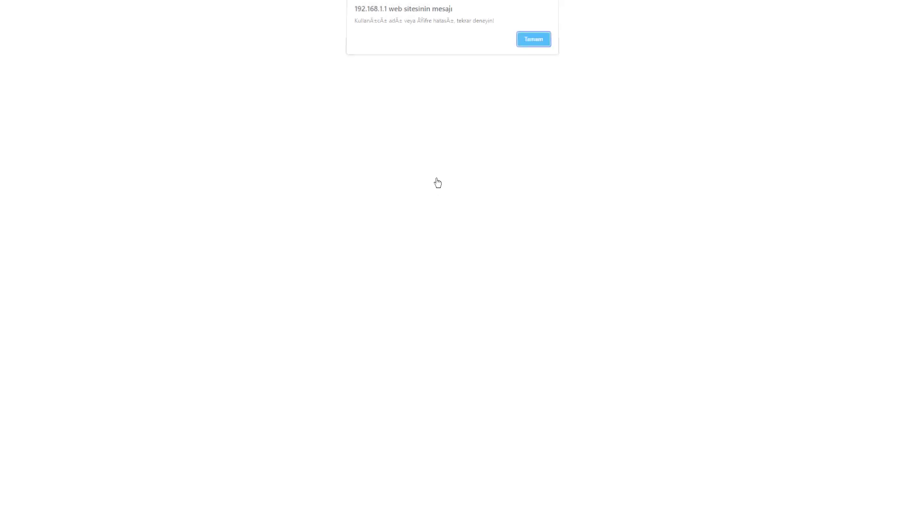
{"action": "left_click", "coordinate": [540, 44]}
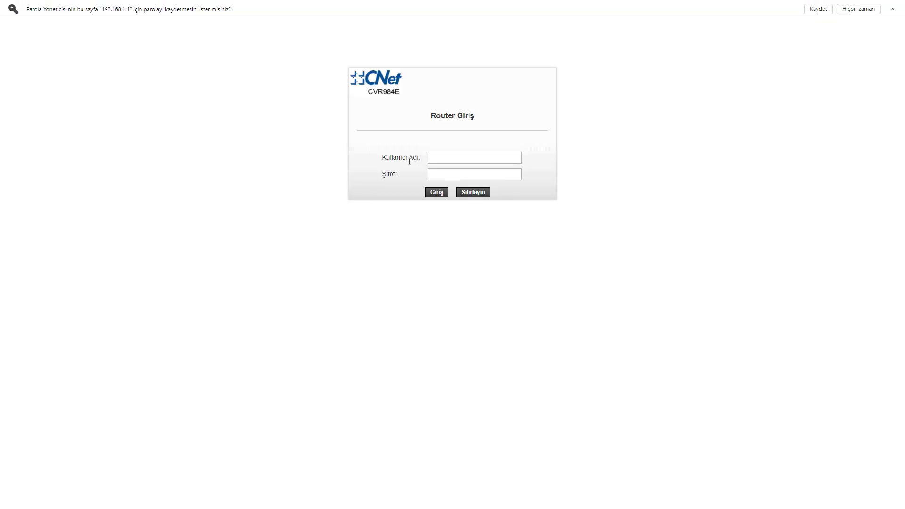
Log in again with the correct admin credentials and decline saving the password.
{"action": "left_click", "coordinate": [450, 160]}
{"action": "type", "text": "admin"}
{"action": "key", "text": "Tab"}
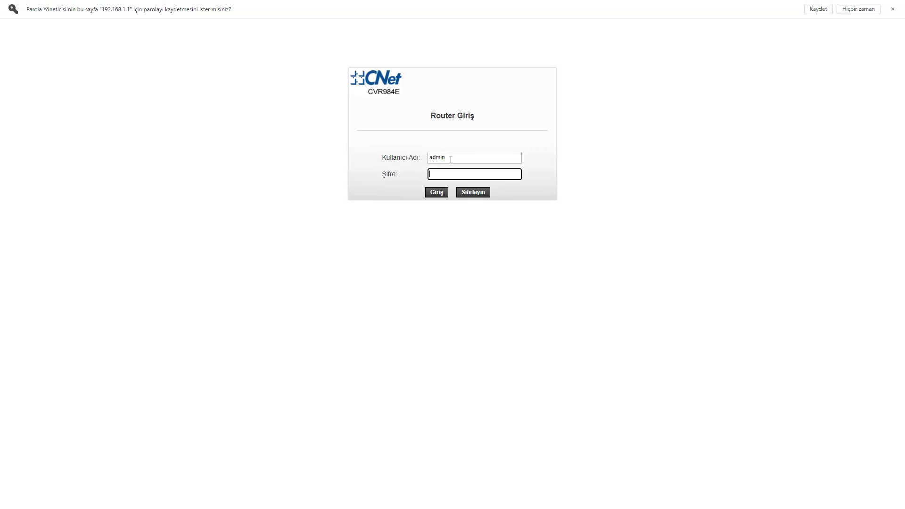
{"action": "type", "text": "admin"}
{"action": "key", "text": "Return"}
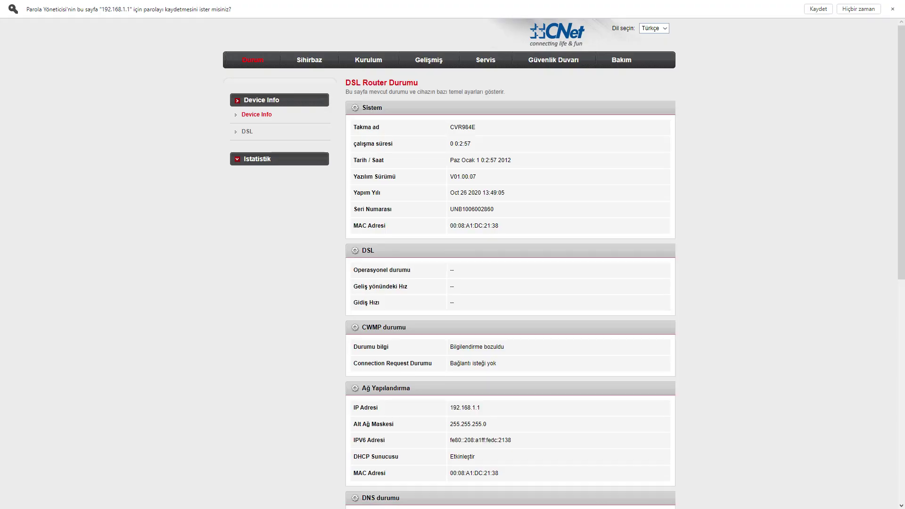
{"action": "left_click", "coordinate": [858, 9]}
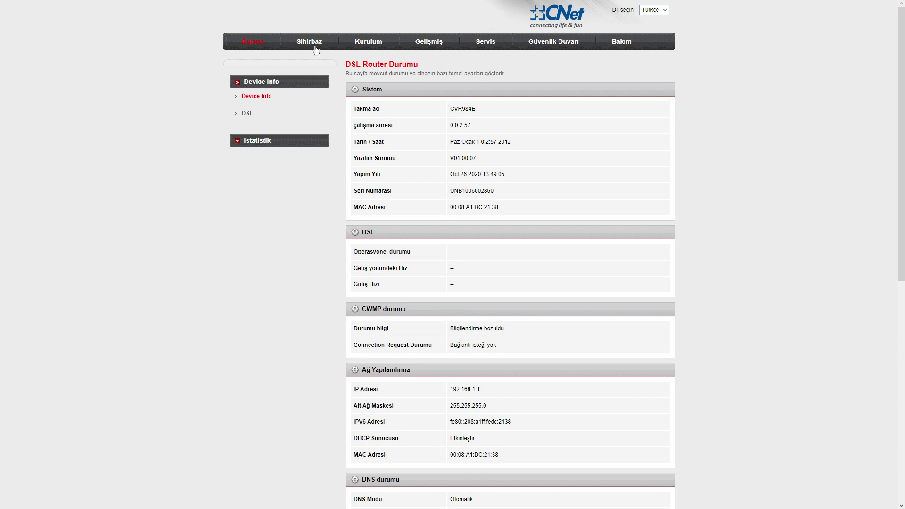
Open the Sihirbaz wizard, review the DSL/PTM hint, and leave Channel Type on ATM.
{"action": "left_click", "coordinate": [307, 47]}
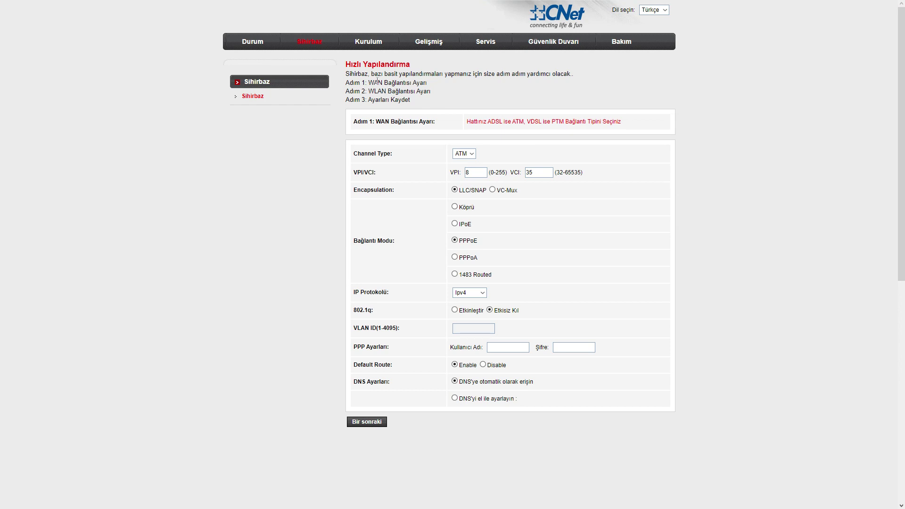
{"action": "left_click_drag", "start_coordinate": [352, 121], "coordinate": [644, 126]}
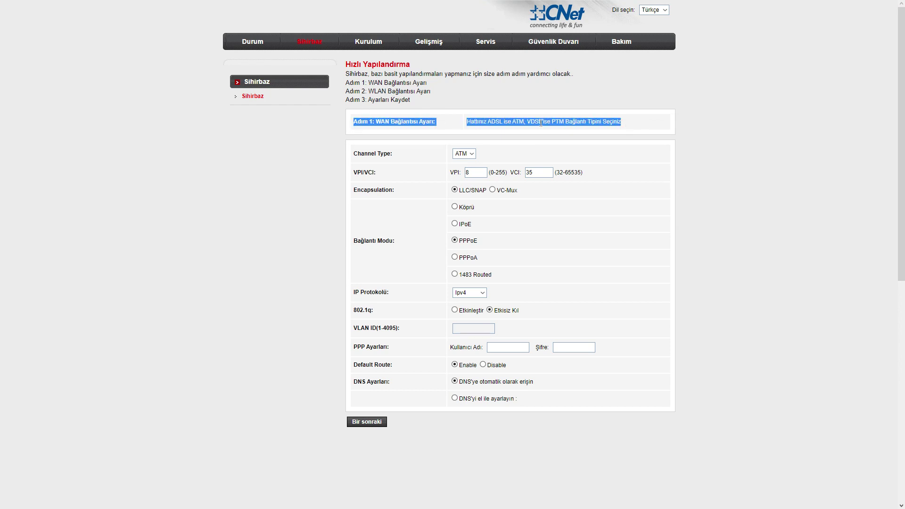
{"action": "left_click", "coordinate": [486, 128]}
{"action": "left_click_drag", "start_coordinate": [491, 122], "coordinate": [565, 121]}
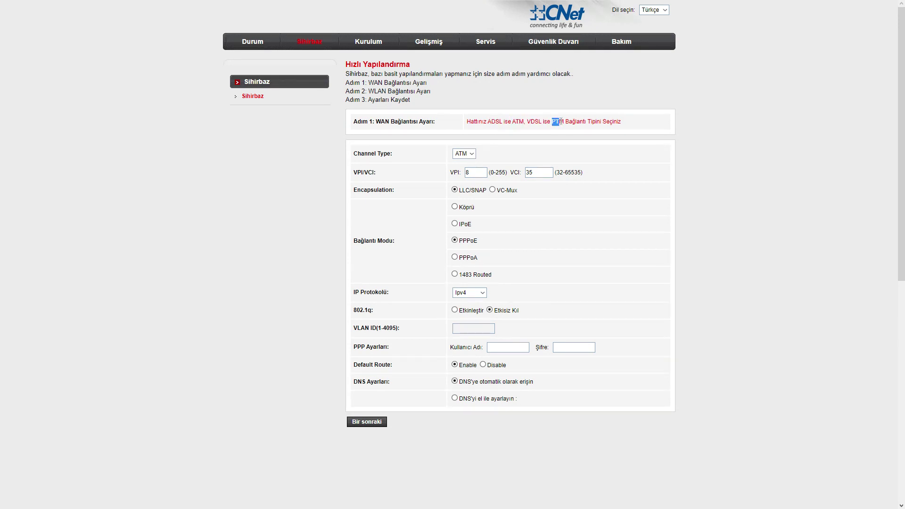
{"action": "left_click", "coordinate": [571, 137]}
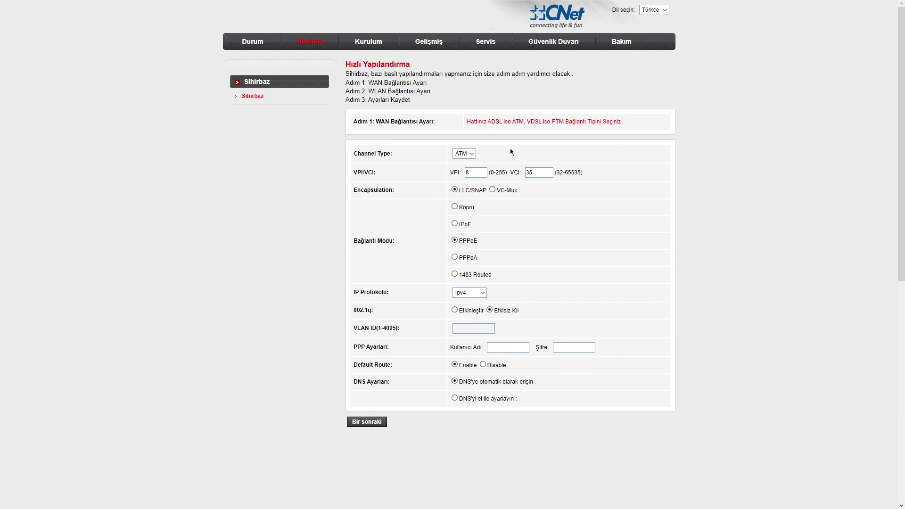
{"action": "left_click", "coordinate": [473, 157]}
{"action": "left_click", "coordinate": [462, 174]}
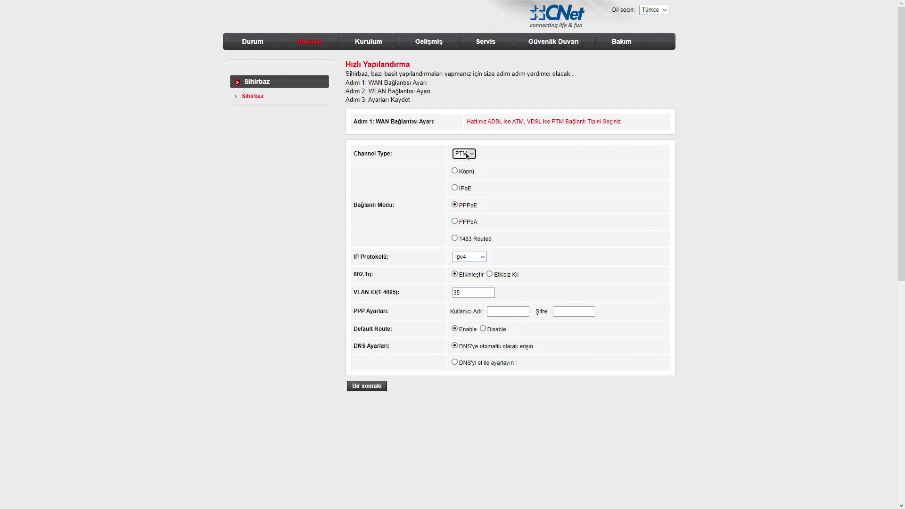
{"action": "key", "text": "Up"}
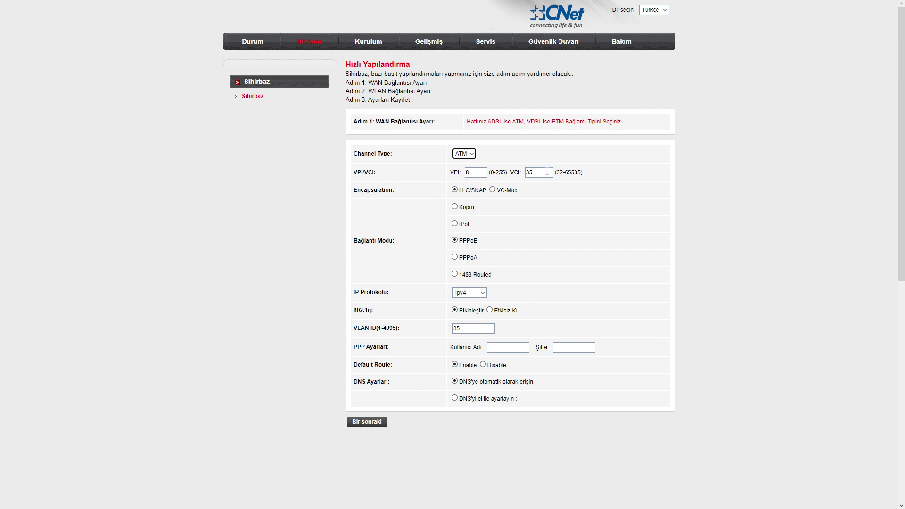
Keep PPPoE as the connection mode and enter the PPP username and password.
{"action": "scroll", "coordinate": [458, 254], "scroll_direction": "down", "scroll_amount": 1}
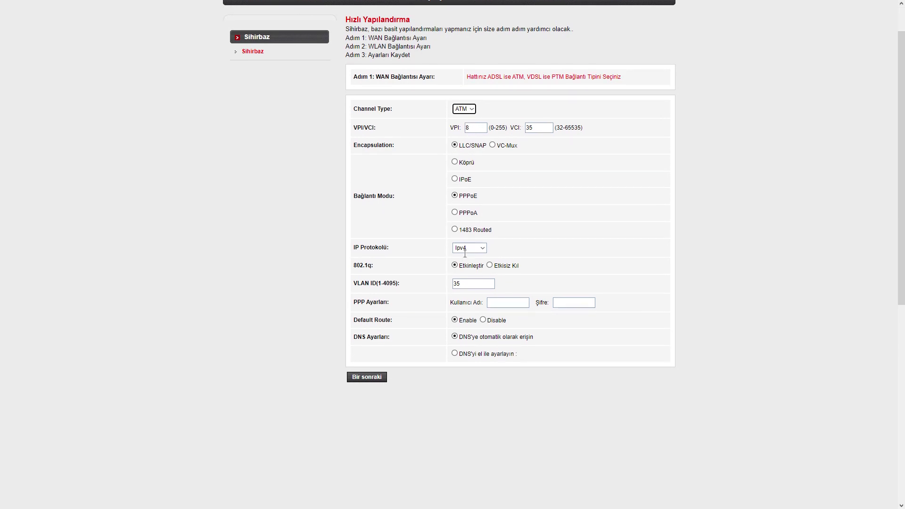
{"action": "left_click", "coordinate": [471, 207]}
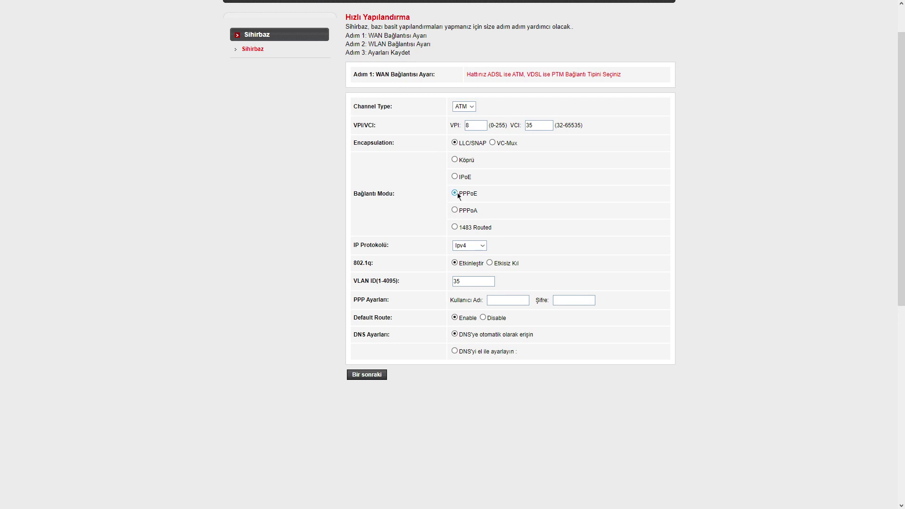
{"action": "scroll", "coordinate": [492, 264], "scroll_direction": "down", "scroll_amount": 1}
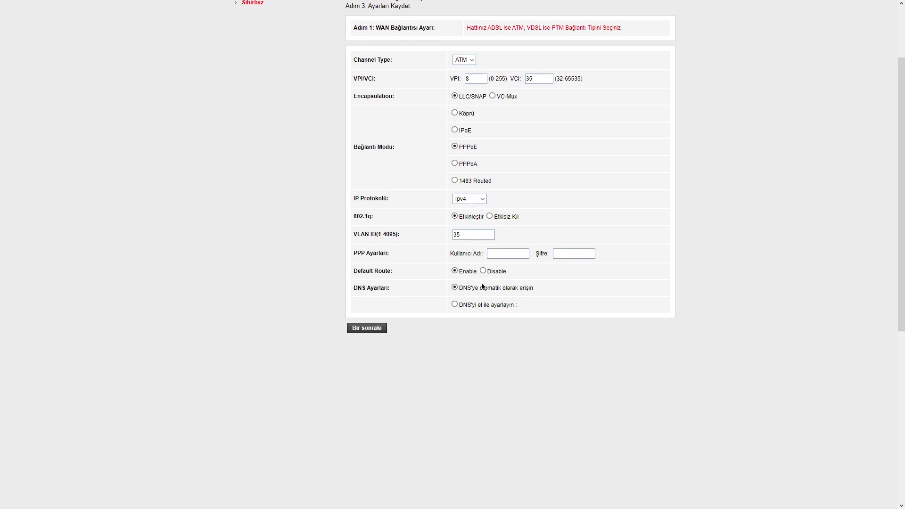
{"action": "left_click", "coordinate": [504, 255]}
{"action": "type", "text": "ku"}
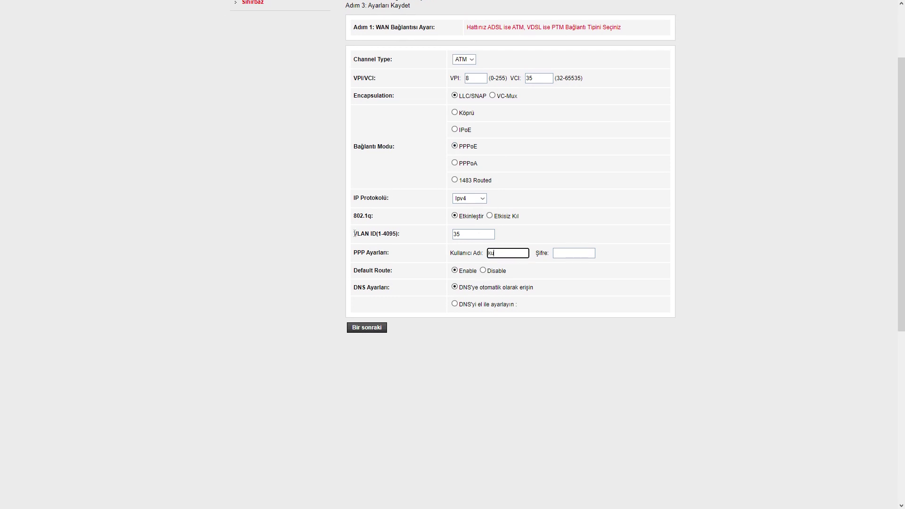
{"action": "type", "text": "llaniciadı@internet"}
{"action": "left_click", "coordinate": [564, 252]}
{"action": "type", "text": "••••••••••••••••"}
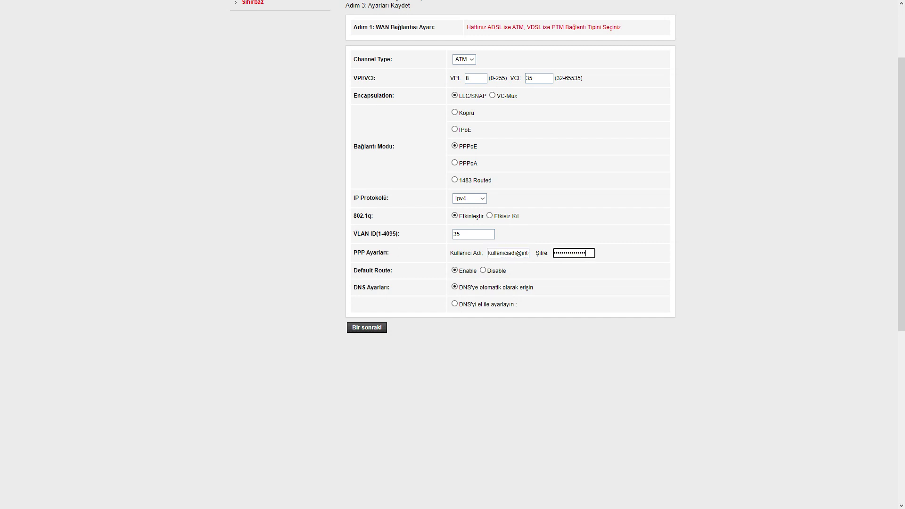
Fix the PPP username after the Invalid characters! alert and advance to the wireless step.
{"action": "left_click", "coordinate": [365, 328]}
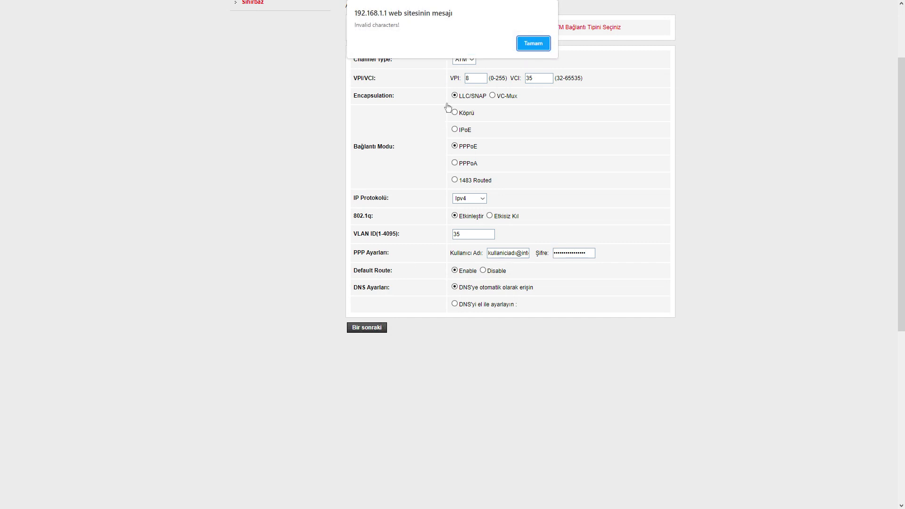
{"action": "left_click", "coordinate": [541, 43]}
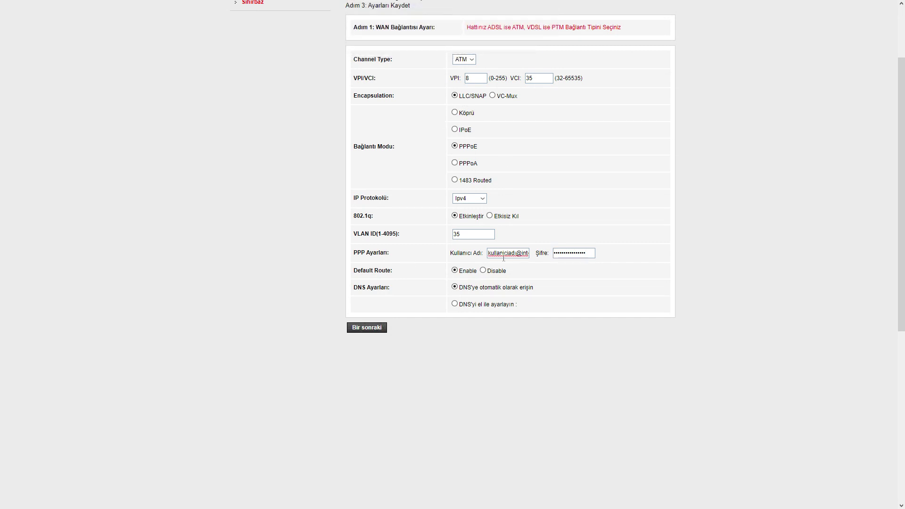
{"action": "scroll", "coordinate": [503, 257], "scroll_direction": "up", "scroll_amount": 2}
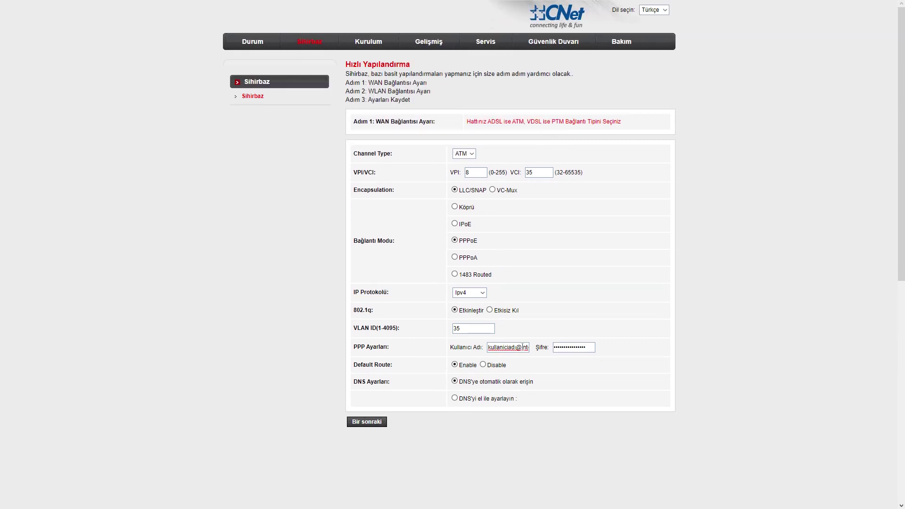
{"action": "double_click", "coordinate": [523, 347]}
{"action": "key", "text": "End"}
{"action": "type", "text": "i"}
{"action": "left_click", "coordinate": [367, 423]}
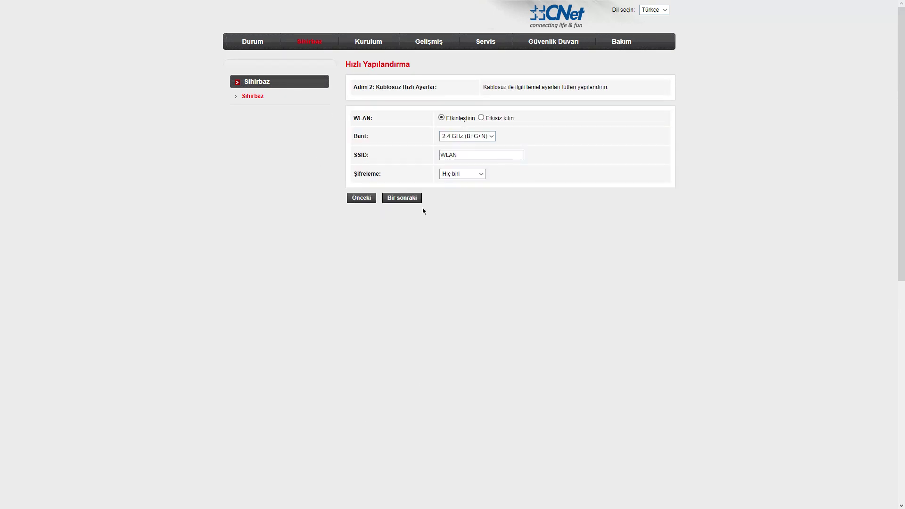
Rename the Wi-Fi SSID from WLAN to wifiadi.
{"action": "double_click", "coordinate": [477, 155]}
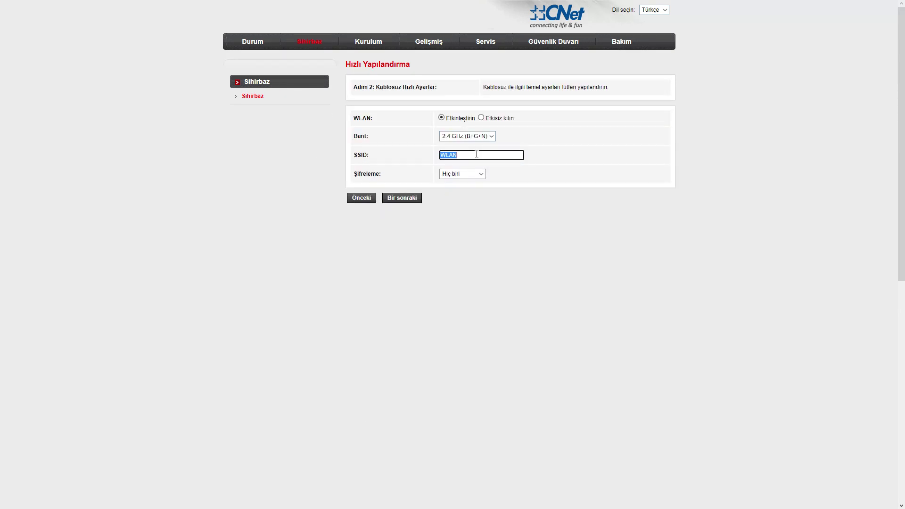
{"action": "type", "text": "WİFİA"}
{"action": "key", "text": "BackSpace"}
{"action": "key", "text": "BackSpace"}
{"action": "key", "text": "BackSpace"}
{"action": "key", "text": "BackSpace"}
{"action": "key", "text": "BackSpace"}
{"action": "type", "text": "wifiadi"}
Set Şifreleme to WPA2 Karışık and enter the Wi-Fi pre-shared key.
{"action": "left_click", "coordinate": [479, 173]}
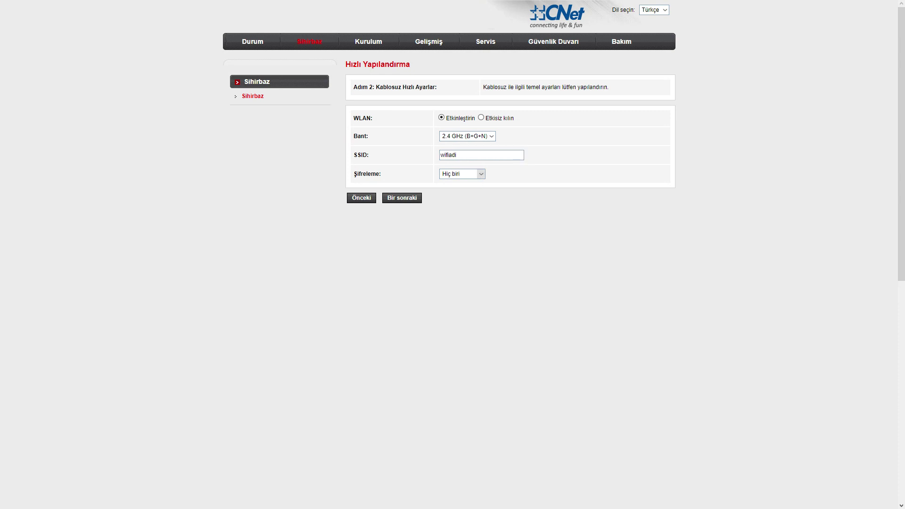
{"action": "left_click", "coordinate": [473, 207]}
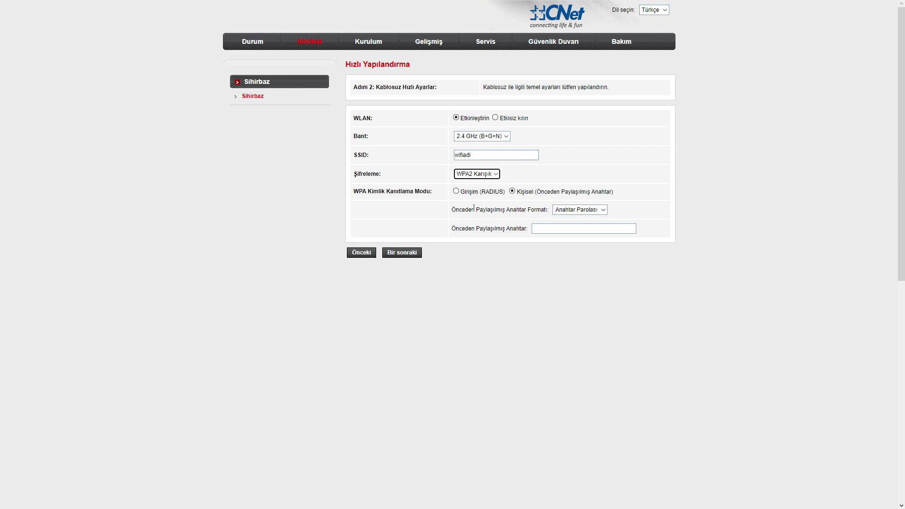
{"action": "left_click", "coordinate": [580, 209]}
{"action": "left_click", "coordinate": [535, 232]}
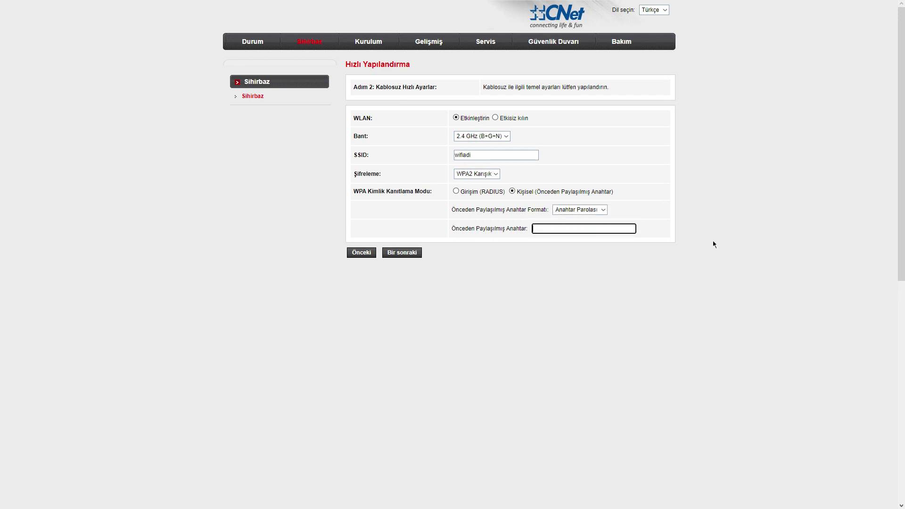
{"action": "type", "text": "wifişifrenizigiriniz"}
Continue to the settings summary, then restart the Sihirbaz wizard at Step 1.
{"action": "left_click", "coordinate": [543, 229]}
{"action": "left_click", "coordinate": [402, 252]}
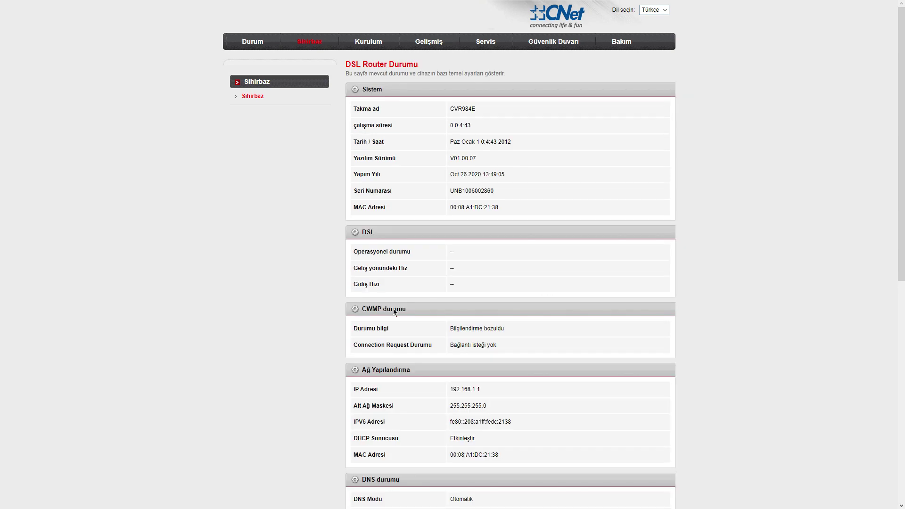
{"action": "left_click", "coordinate": [305, 48]}
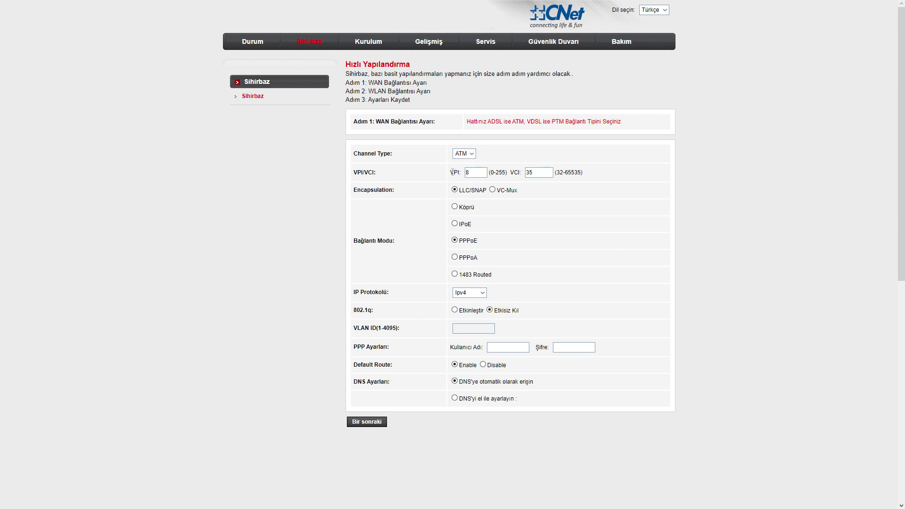
Set Channel Type to PTM and fill in the PPPoE username and password.
{"action": "key", "text": "Down"}
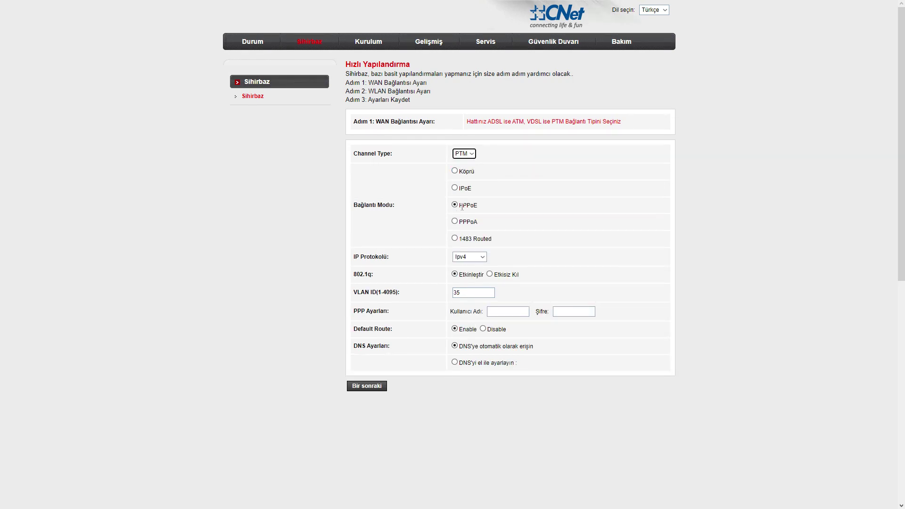
{"action": "left_click", "coordinate": [462, 206]}
{"action": "left_click", "coordinate": [521, 312]}
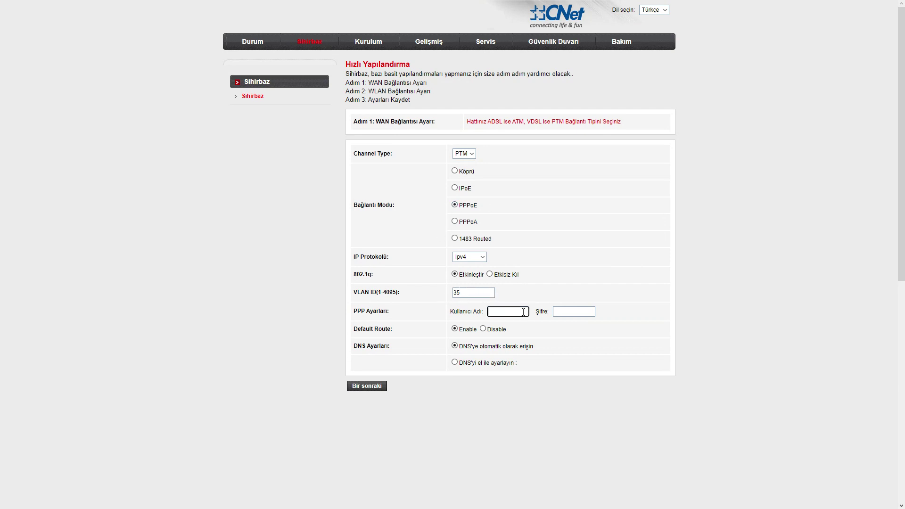
{"action": "left_click", "coordinate": [525, 344]}
{"action": "left_click", "coordinate": [587, 313]}
{"action": "type", "text": "••"}
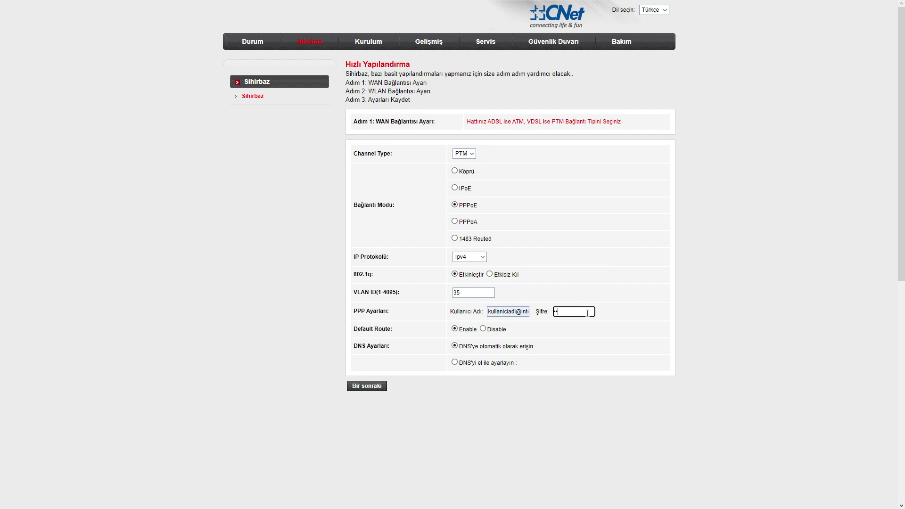
{"action": "type", "text": "••••••••••••"}
{"action": "left_click", "coordinate": [370, 387]}
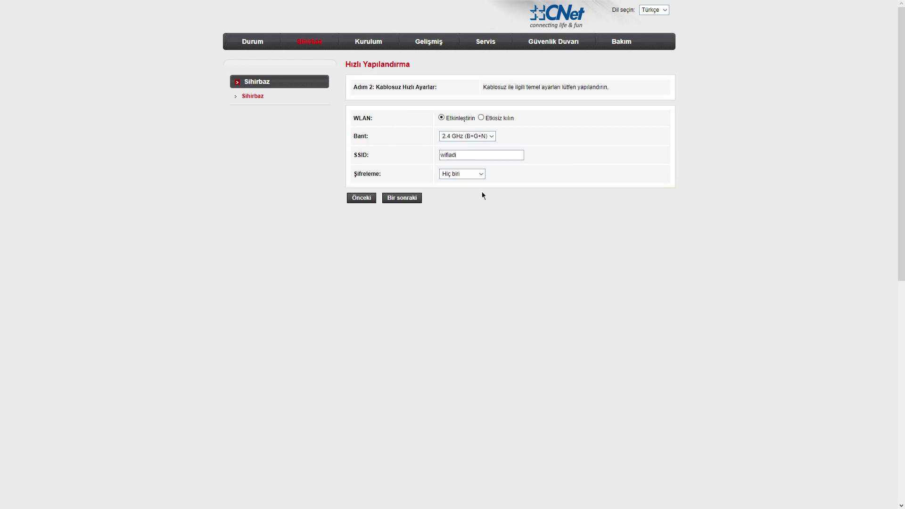
Keep SSID wifiadi, choose WPA2 Karışık, paste the pre-shared key, and reach the summary.
{"action": "left_click", "coordinate": [471, 155]}
{"action": "left_click", "coordinate": [470, 181]}
{"action": "key", "text": "Down"}
{"action": "key", "text": "Down"}
{"action": "key", "text": "Down"}
{"action": "key", "text": "Down"}
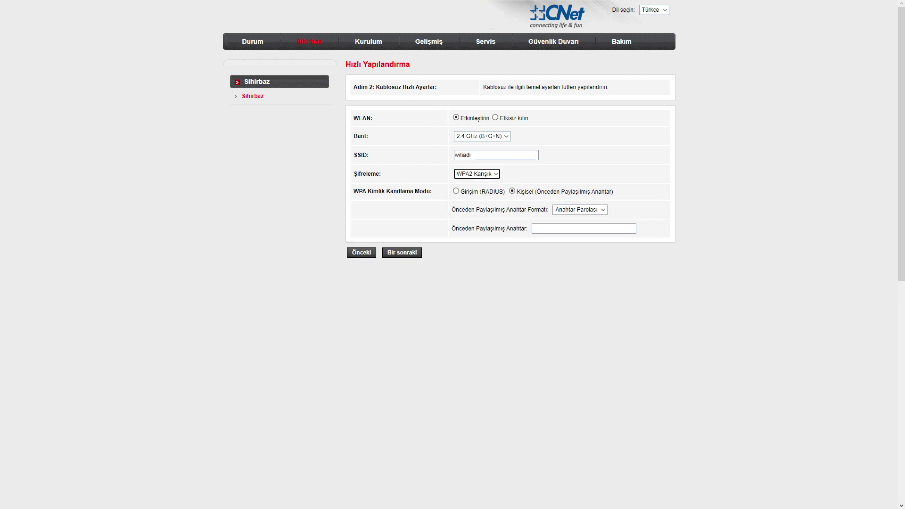
{"action": "left_click", "coordinate": [570, 233]}
{"action": "type", "text": "wifisifrenizigiriniz"}
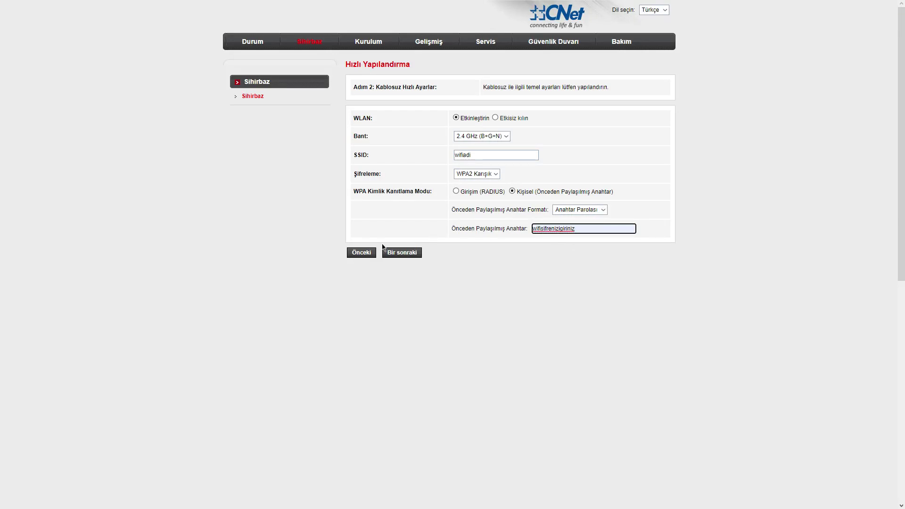
{"action": "left_click", "coordinate": [406, 254]}
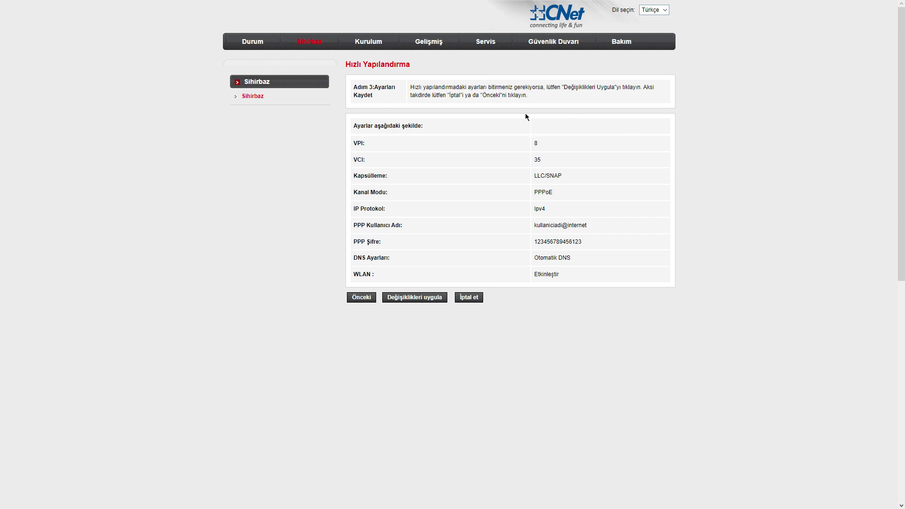
{"action": "left_click_drag", "start_coordinate": [351, 123], "coordinate": [560, 159]}
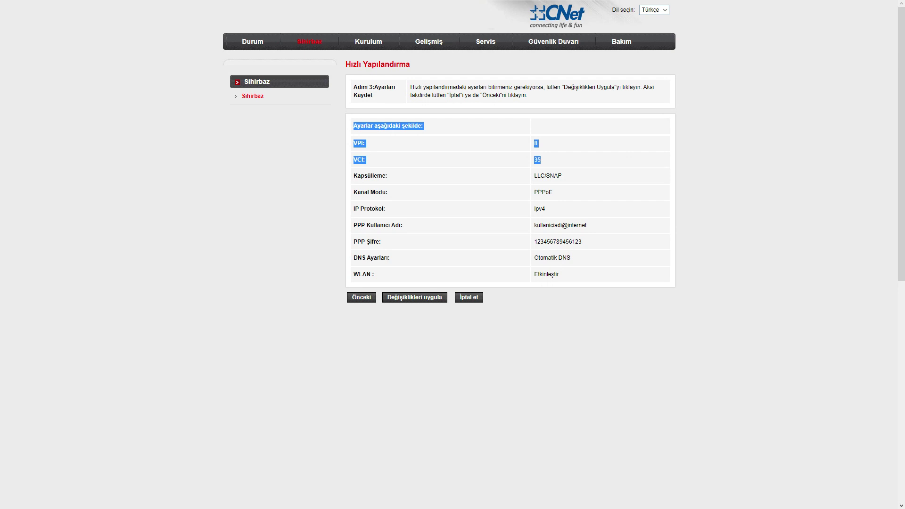
Scroll the DSL Router Durumu page to review PTM WAN interface pppoe2 using PPPoE.
{"action": "scroll", "coordinate": [308, 263], "scroll_direction": "down", "scroll_amount": 7}
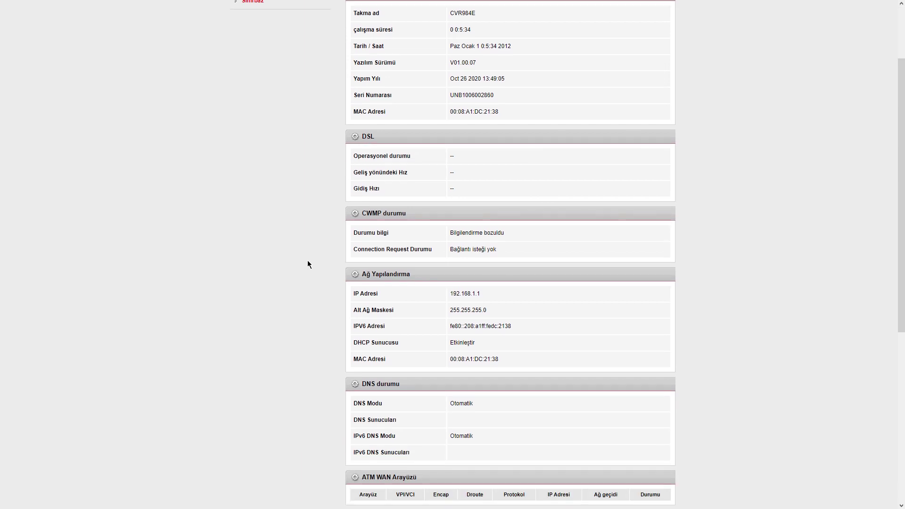
{"action": "scroll", "coordinate": [364, 320], "scroll_direction": "down", "scroll_amount": 1}
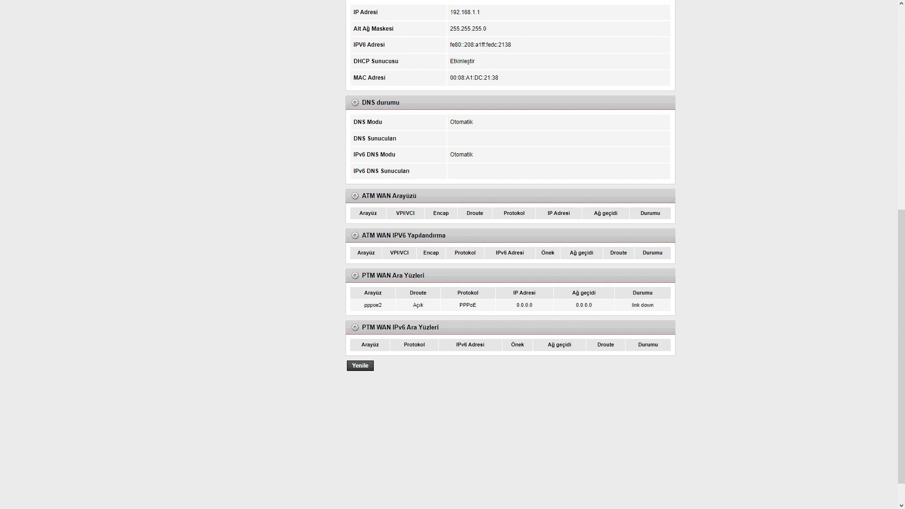
{"action": "scroll", "coordinate": [323, 198], "scroll_direction": "up", "scroll_amount": 8}
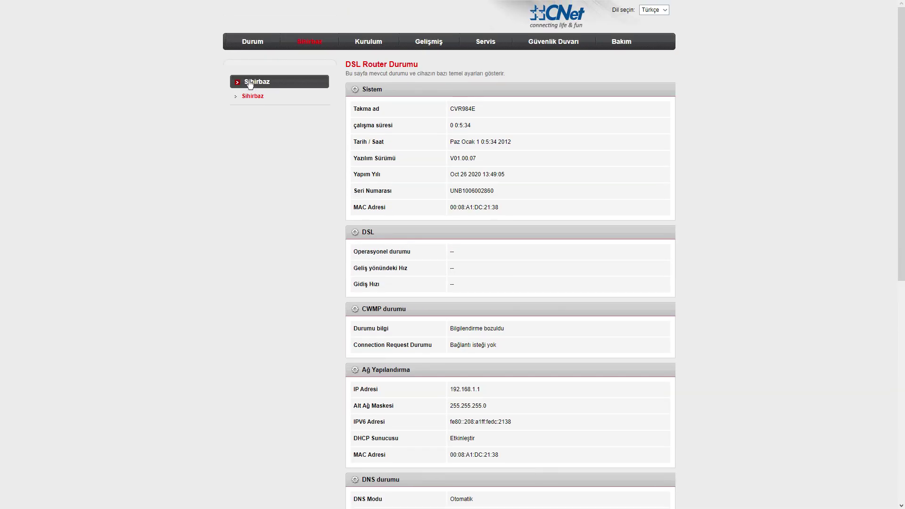
{"action": "scroll", "coordinate": [504, 306], "scroll_direction": "down", "scroll_amount": 8}
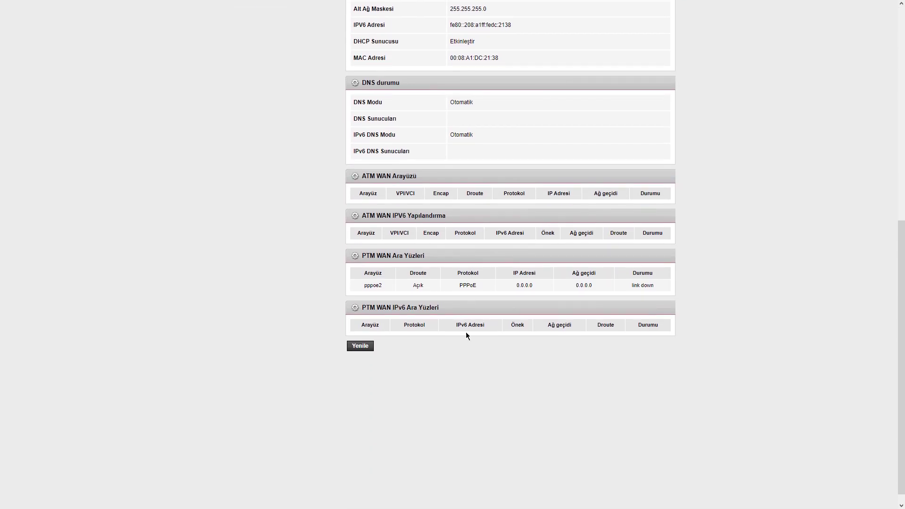
{"action": "scroll", "coordinate": [465, 335], "scroll_direction": "down", "scroll_amount": 1}
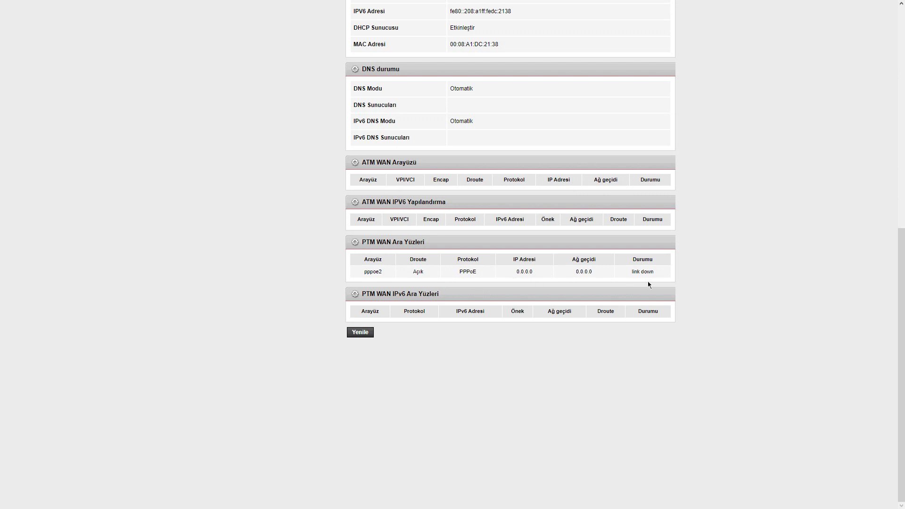
{"action": "scroll", "coordinate": [490, 244], "scroll_direction": "up", "scroll_amount": 2}
{"action": "scroll", "coordinate": [490, 245], "scroll_direction": "up", "scroll_amount": 3}
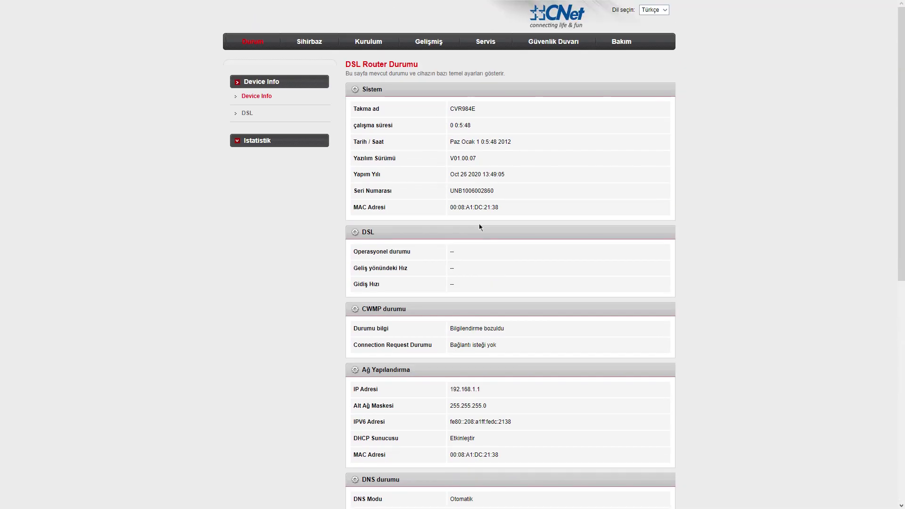
Check the Kurulum WAN Arayüz Tablosu, open the Bakım firmware upgrade page, and exit full screen.
{"action": "left_click", "coordinate": [357, 42]}
{"action": "scroll", "coordinate": [509, 309], "scroll_direction": "down", "scroll_amount": 7}
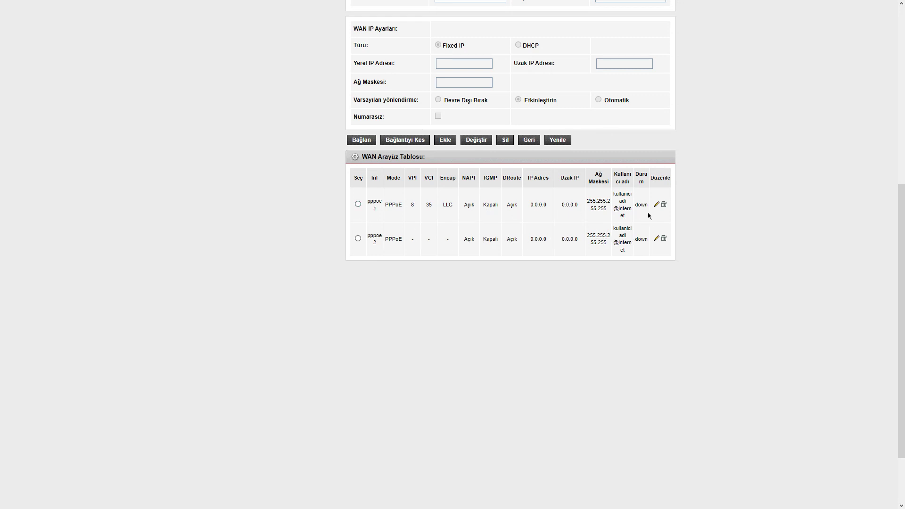
{"action": "scroll", "coordinate": [834, 266], "scroll_direction": "up", "scroll_amount": 7}
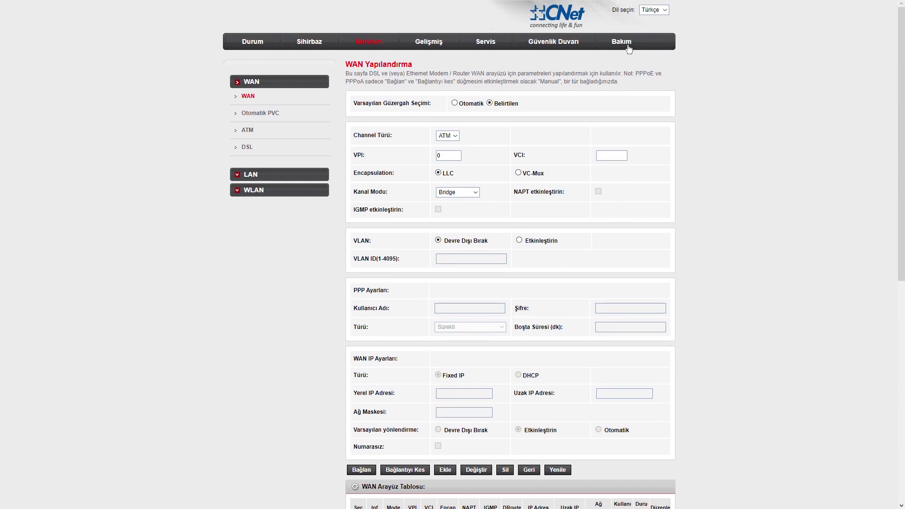
{"action": "left_click", "coordinate": [627, 44]}
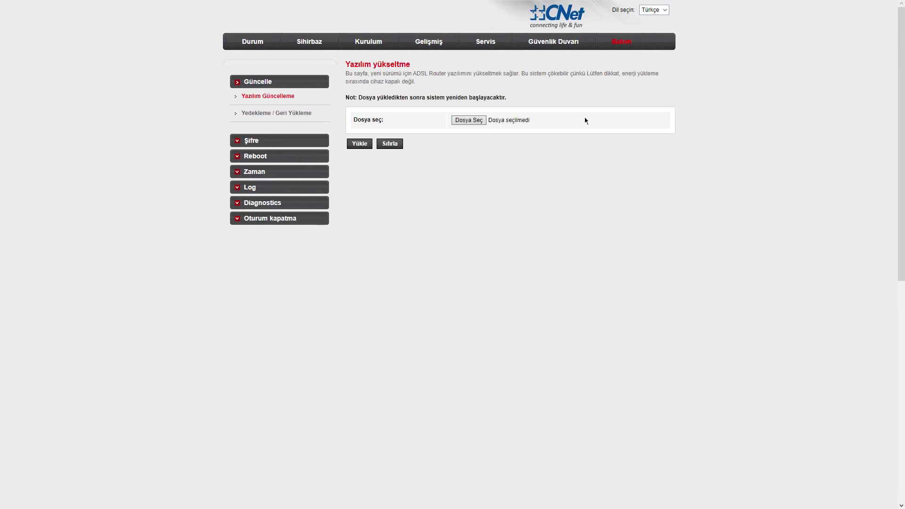
{"action": "key", "text": "F11"}
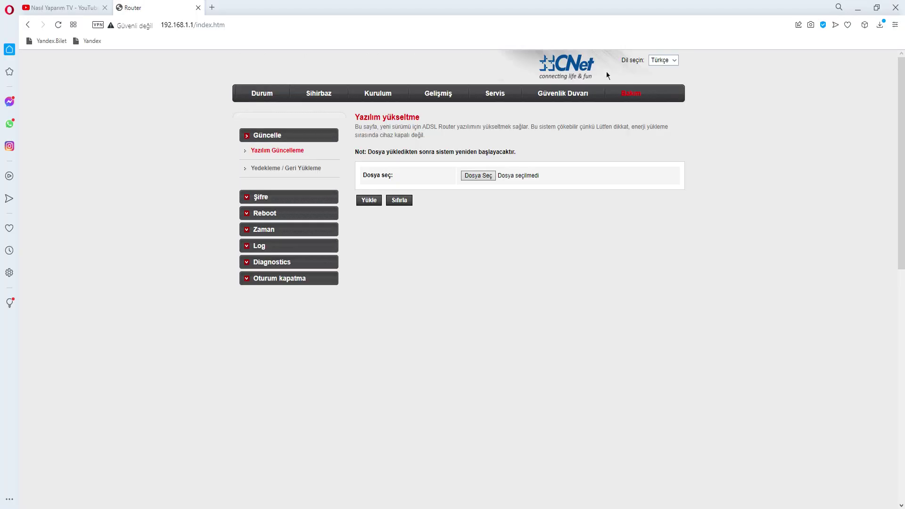